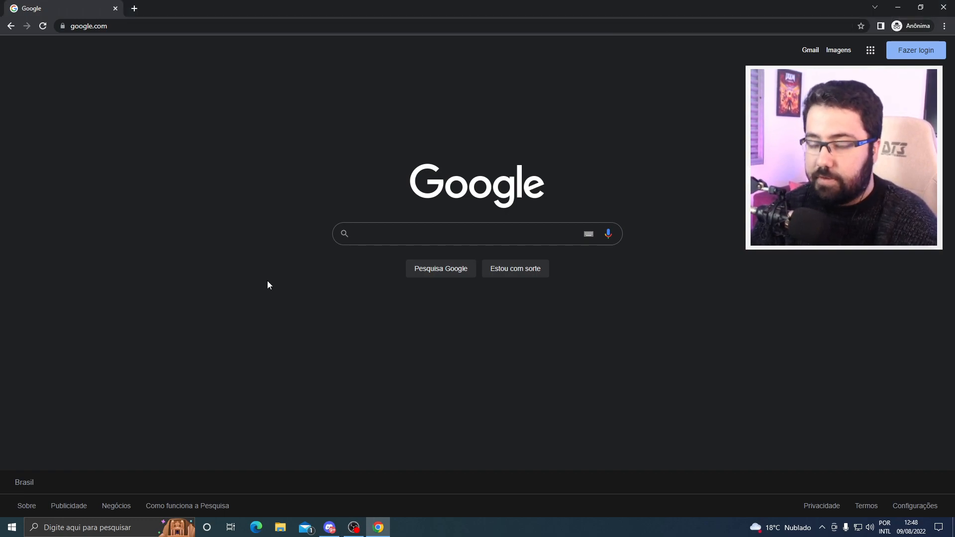
Search Google for "download android studio" and open the official Android Developers download page.
click(379, 240)
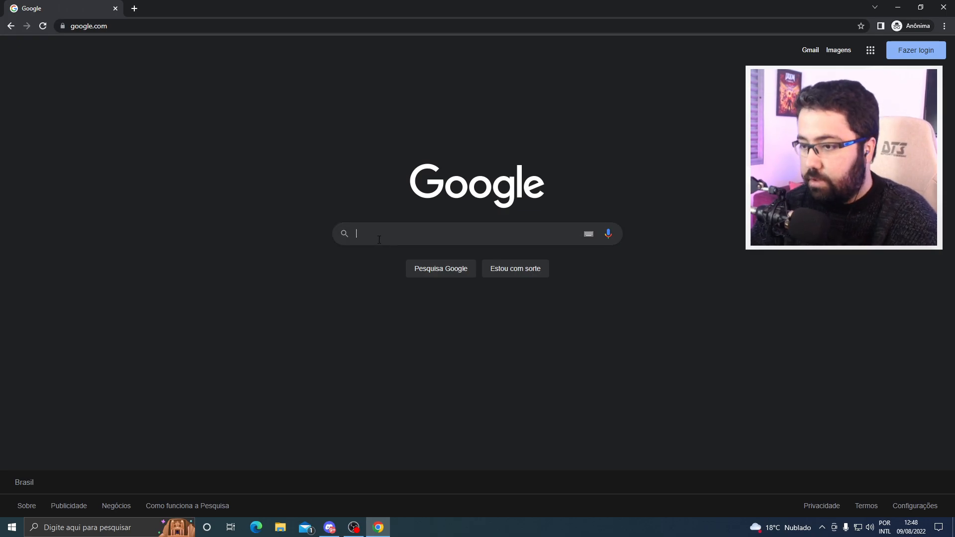
text(download andr)
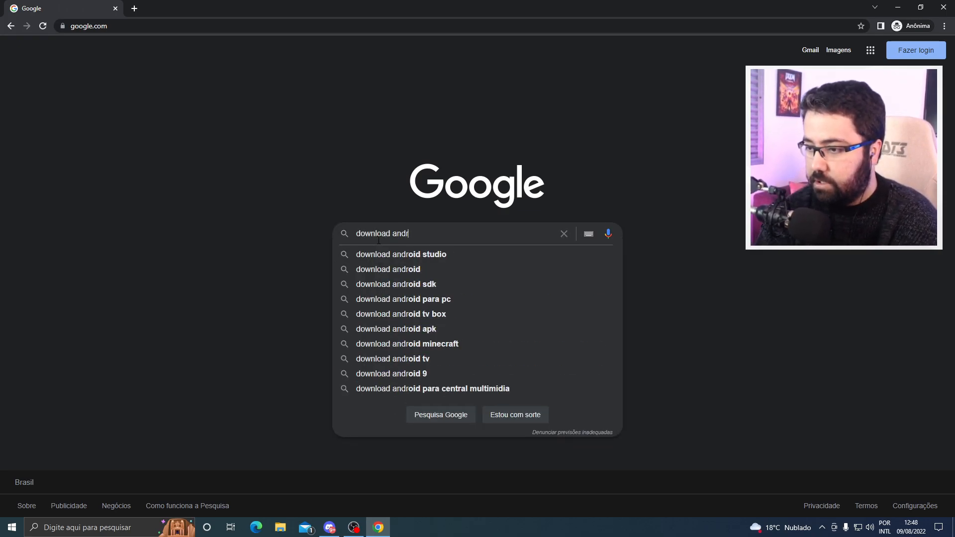
click(398, 254)
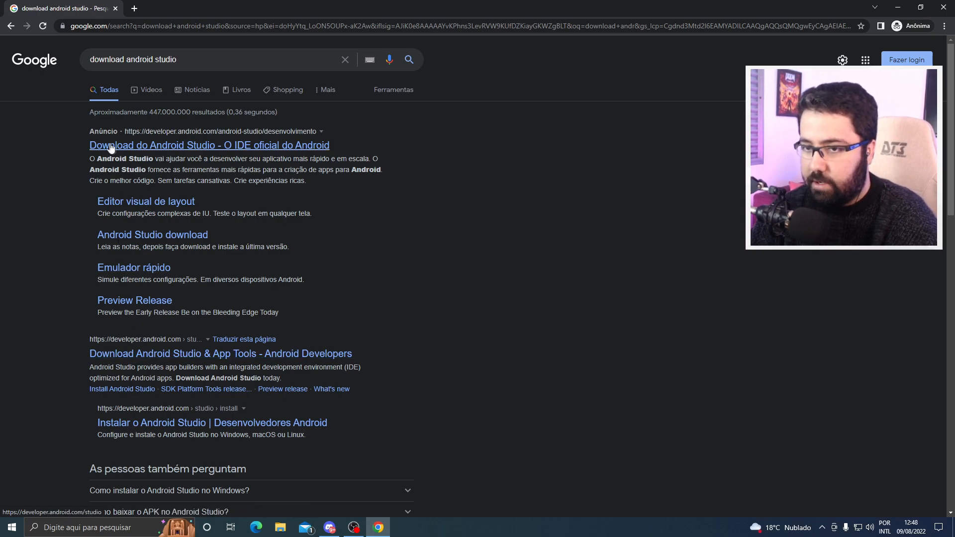
click(128, 359)
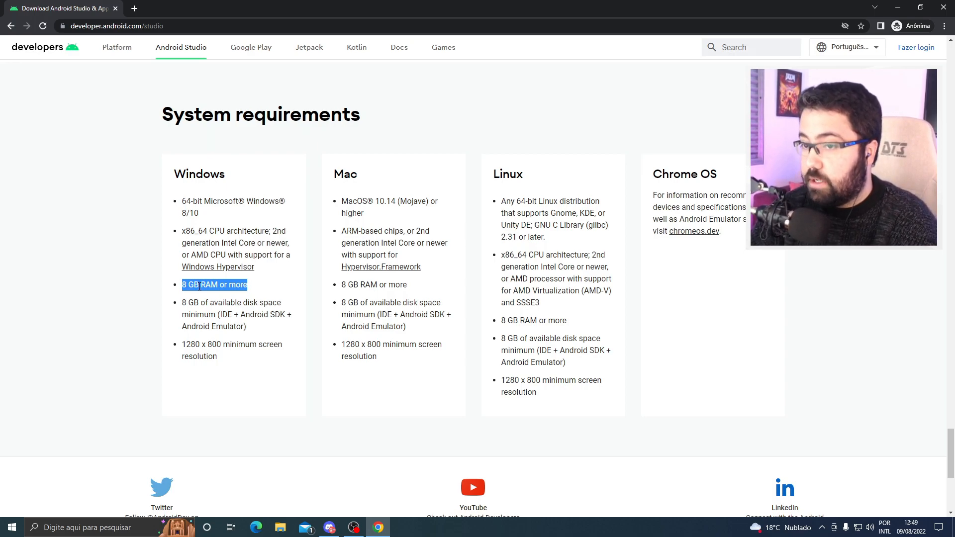
Review the Android Studio system requirements for Windows, including RAM and disk space.
click(200, 286)
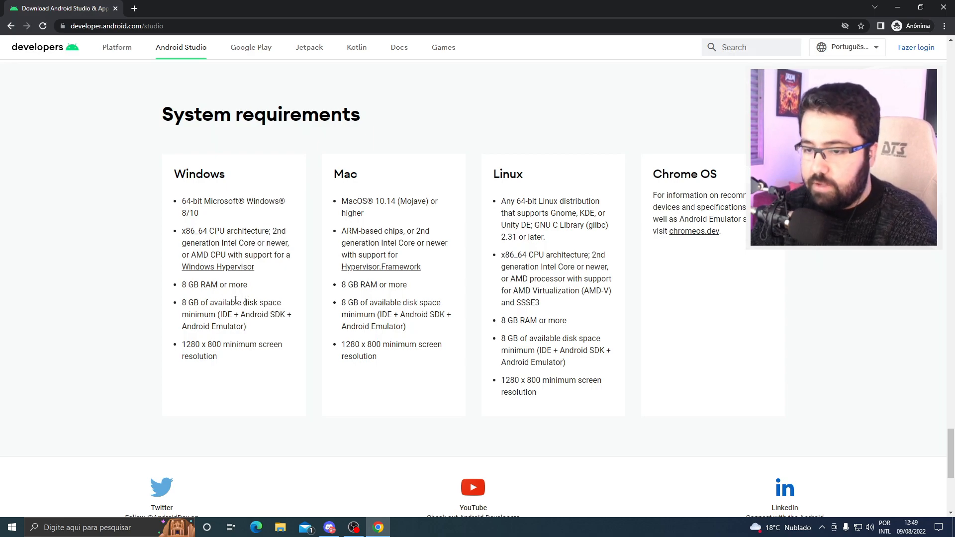
scroll(298, 338, up, 3)
scroll(364, 324, down, 2)
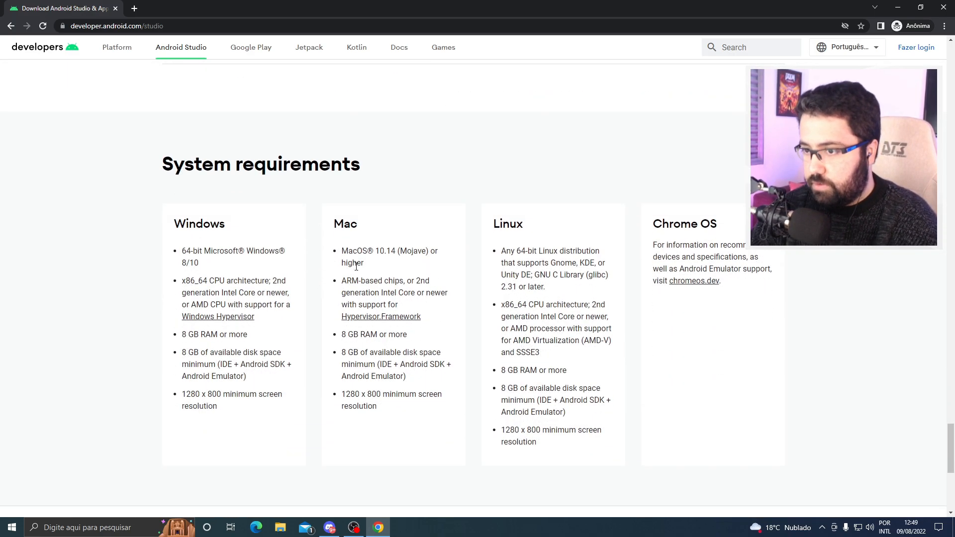
scroll(361, 278, up, 5)
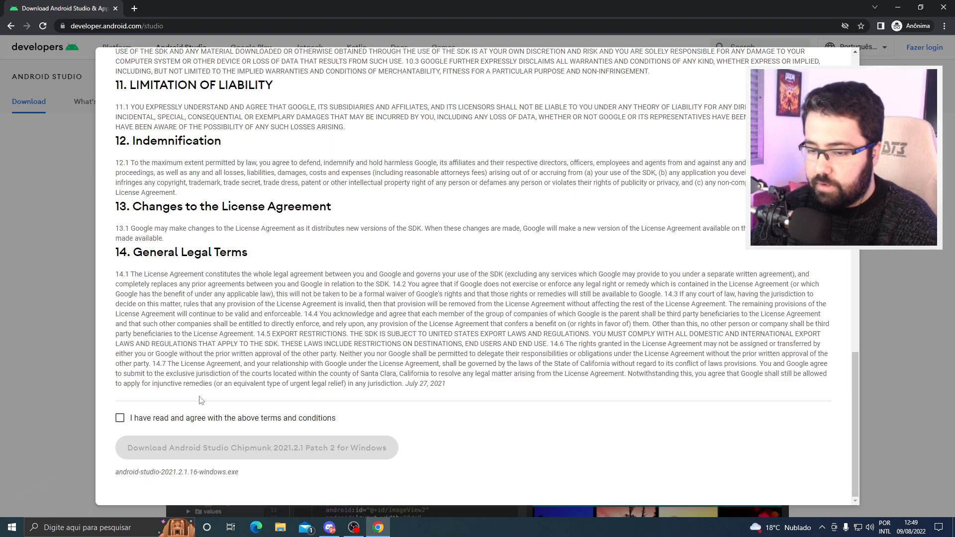
click(119, 422)
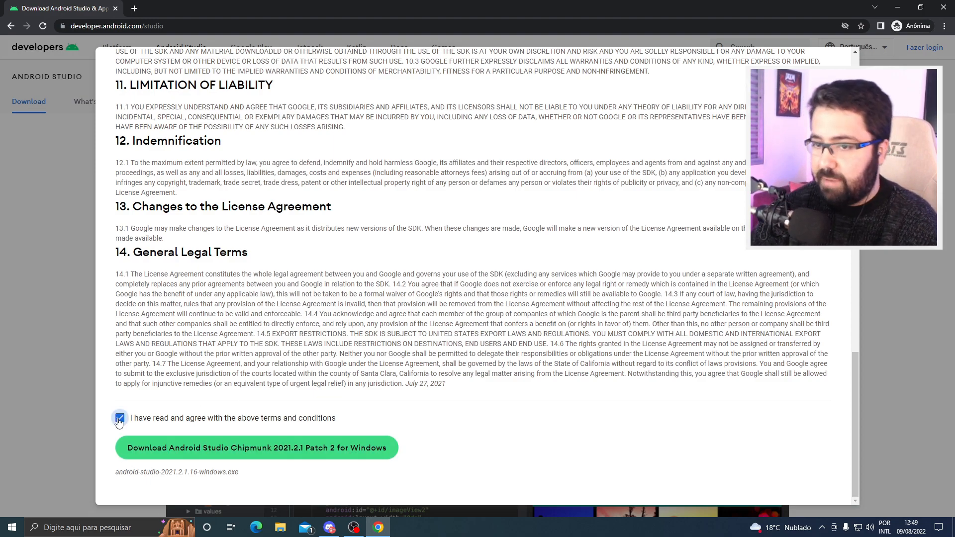
click(223, 447)
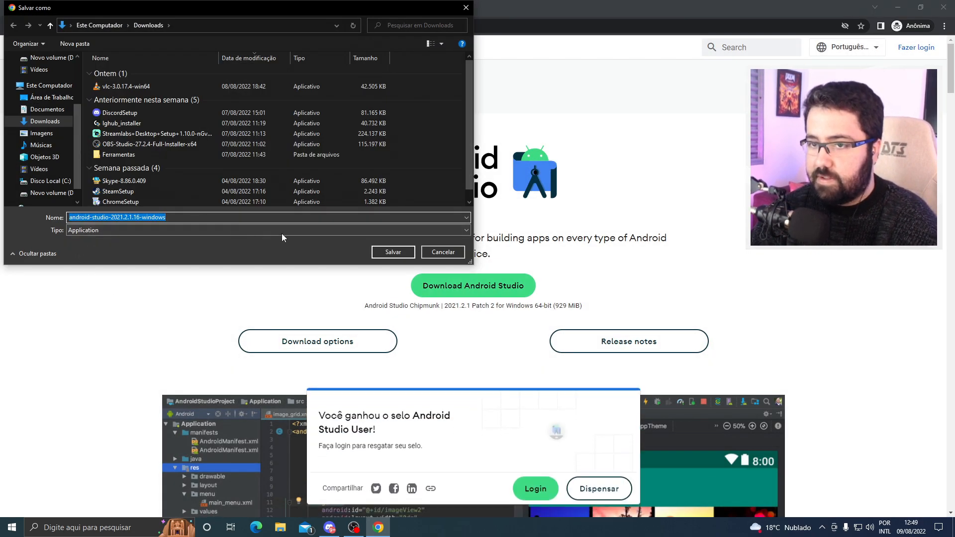
click(442, 252)
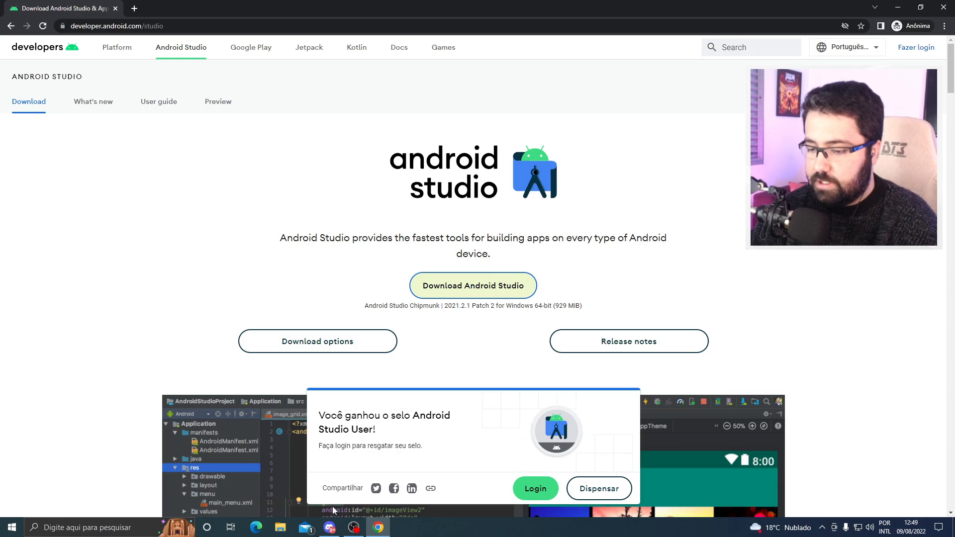
Switch to File Explorer and launch the android-studio-2021.2.1.16-windows installer from the Ferramentas folder, allowing it to run.
click(280, 527)
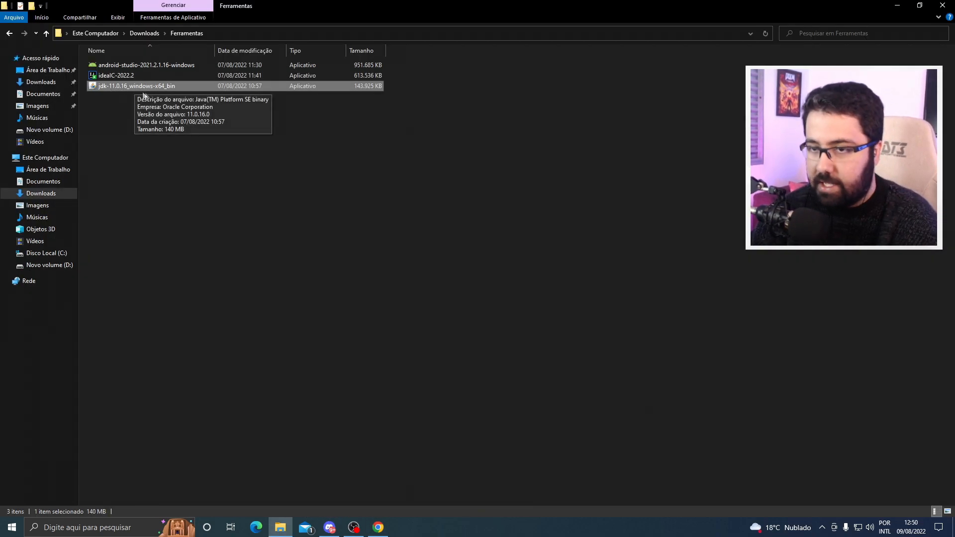
click(146, 69)
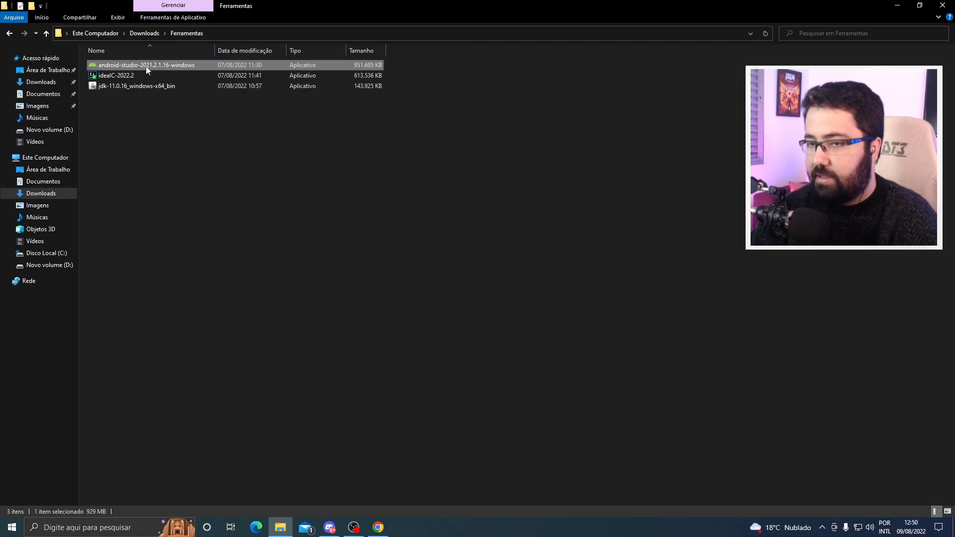
double_click(175, 64)
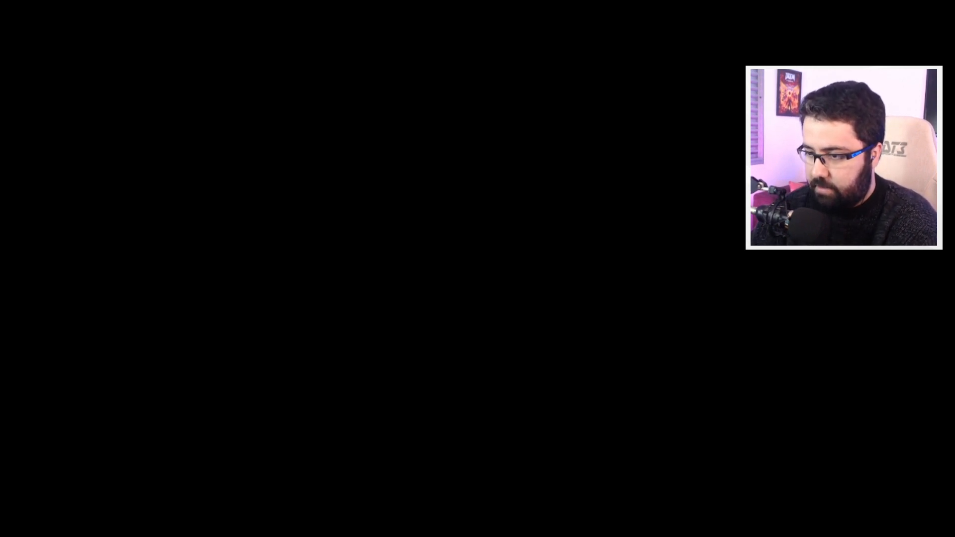
click(431, 332)
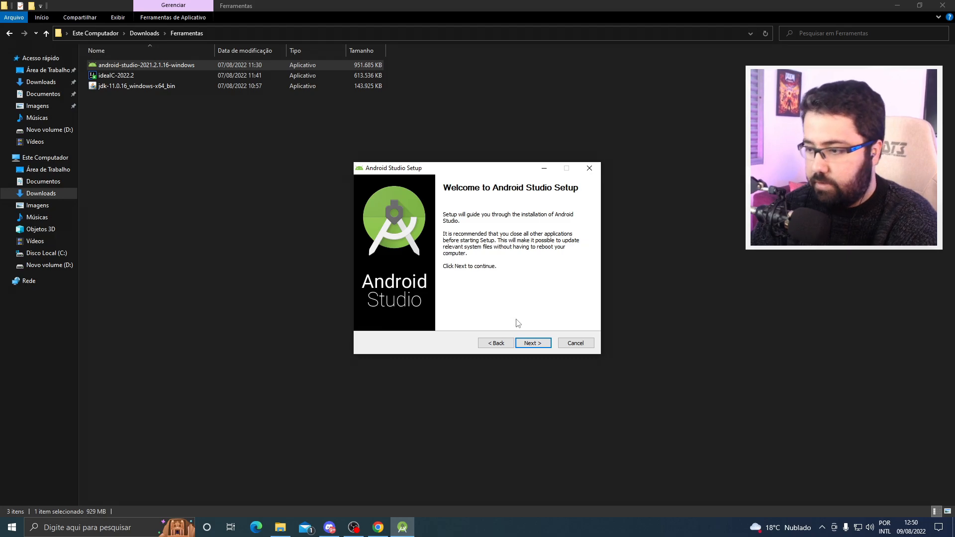
Install Android Studio without the Android Virtual Device component in C:\Program Files\Android\Android Studio, and start it on finishing.
click(532, 343)
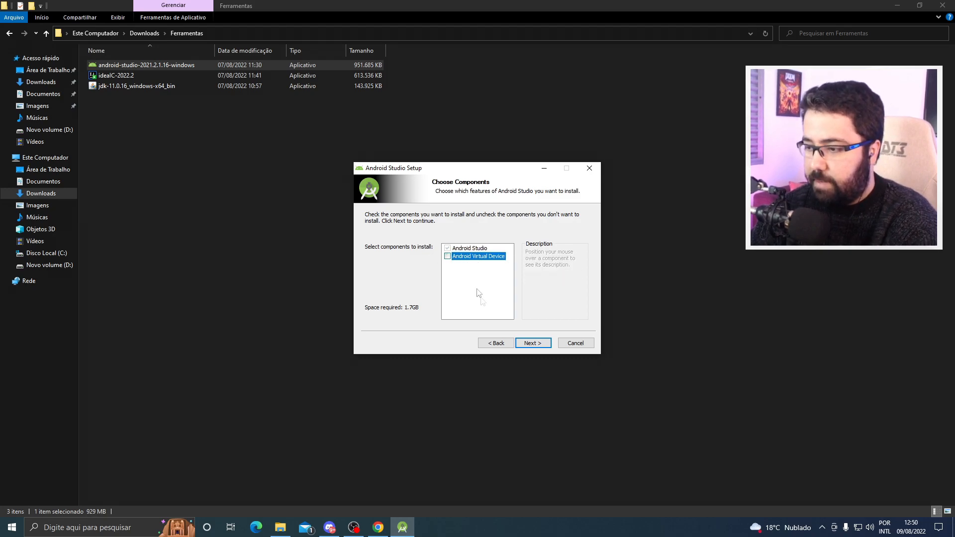
click(529, 347)
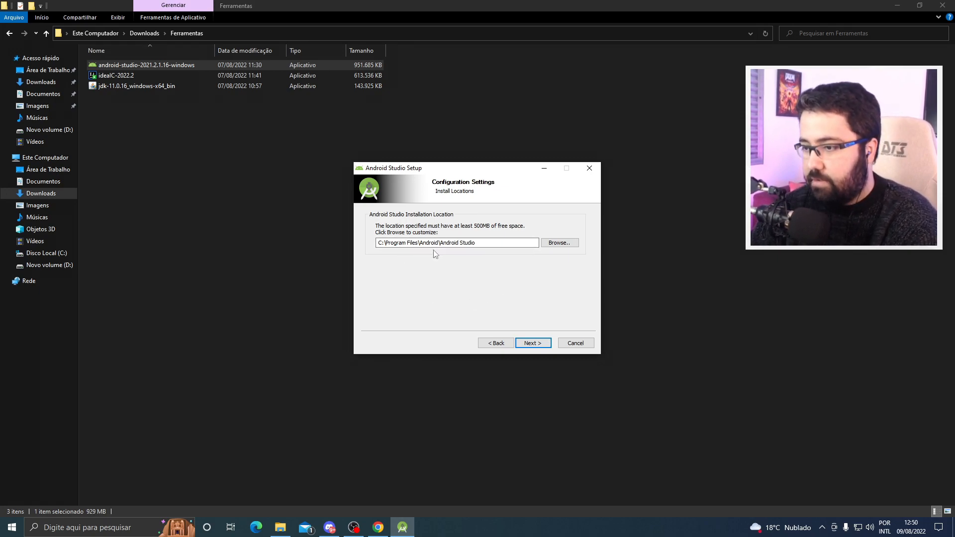
click(532, 343)
click(533, 344)
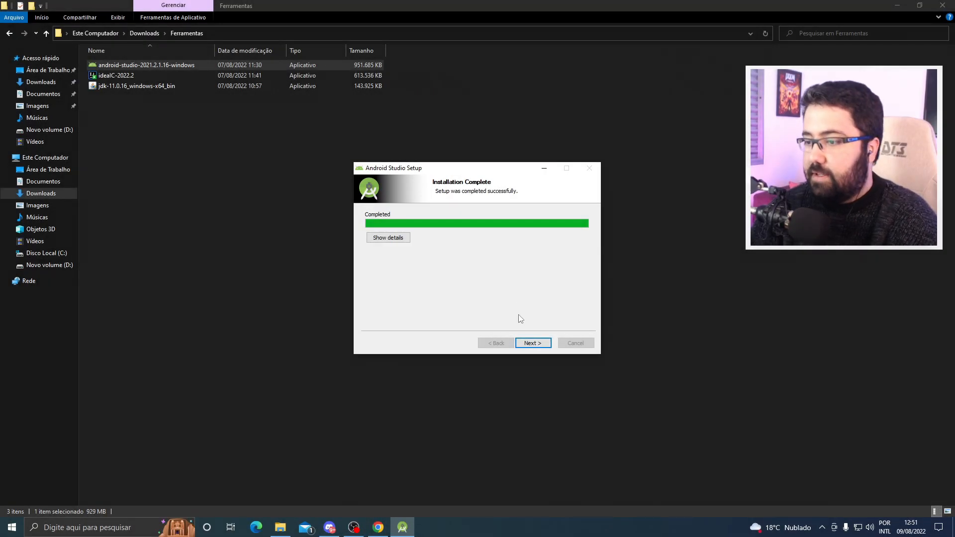
click(523, 341)
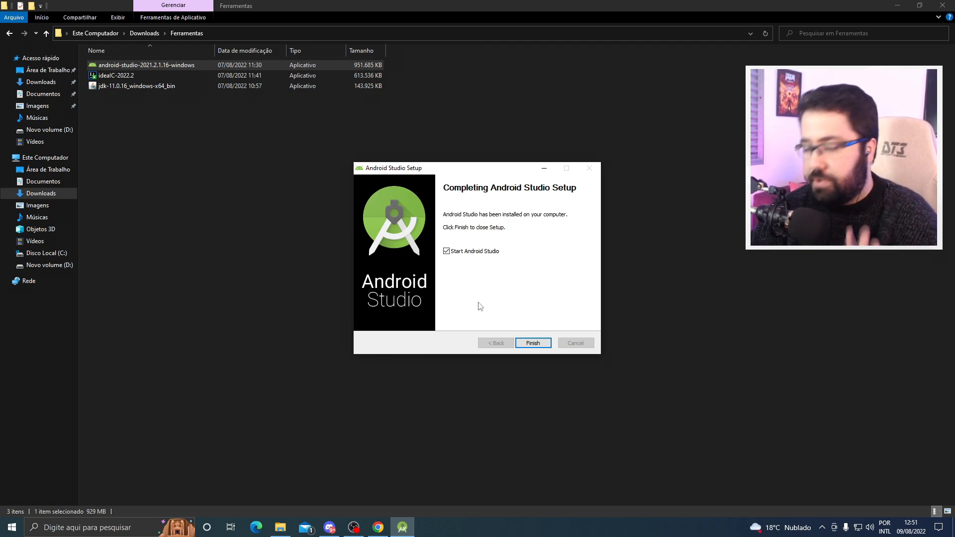
click(533, 342)
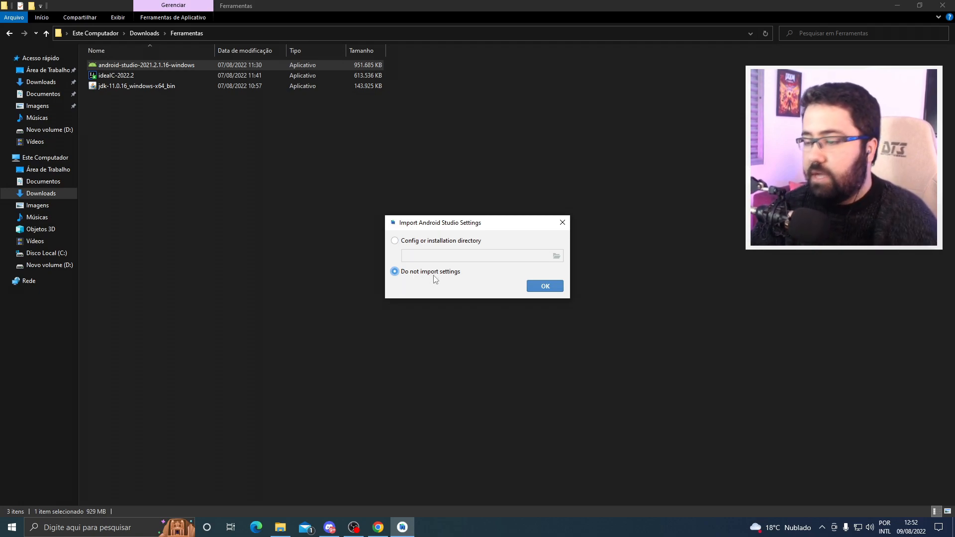
Start without importing settings, decline sending usage statistics, and proceed past the setup wizard's welcome page.
click(543, 289)
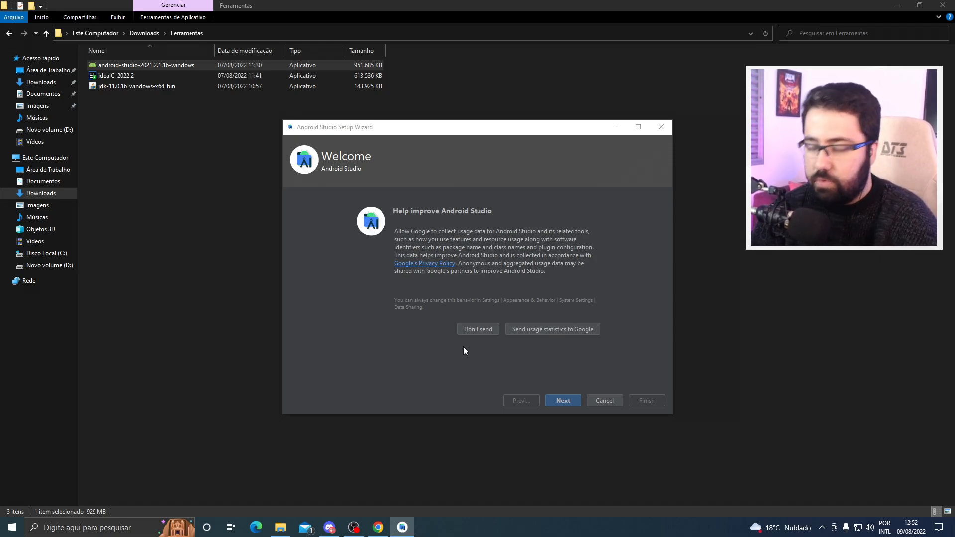
click(479, 330)
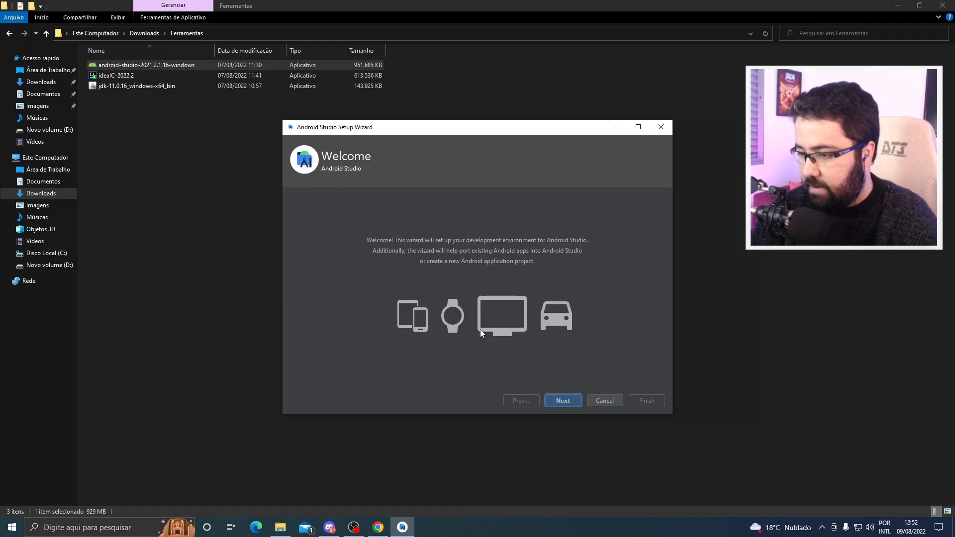
click(563, 401)
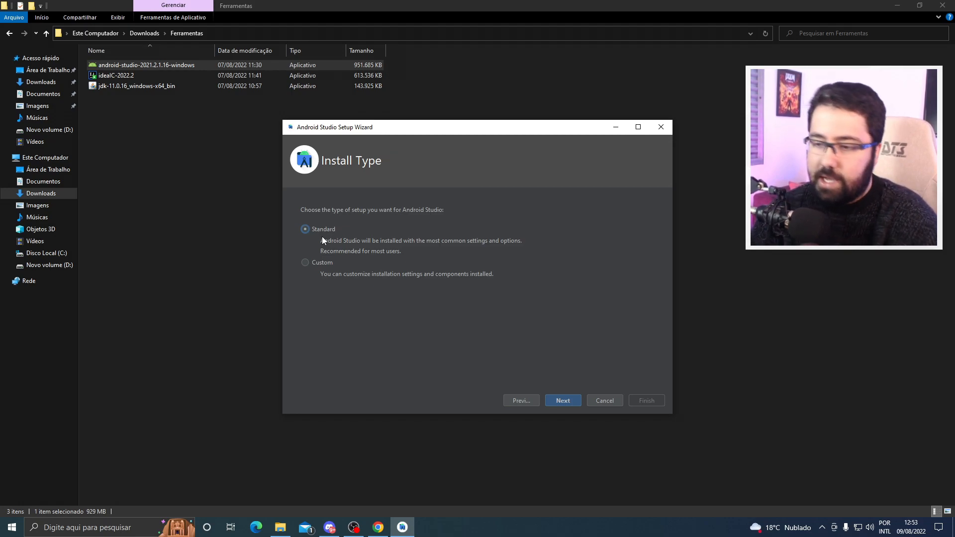
Choose the Custom install type and accept the default JDK location, C:\Program Files\Android\Android Studio\jre.
click(314, 263)
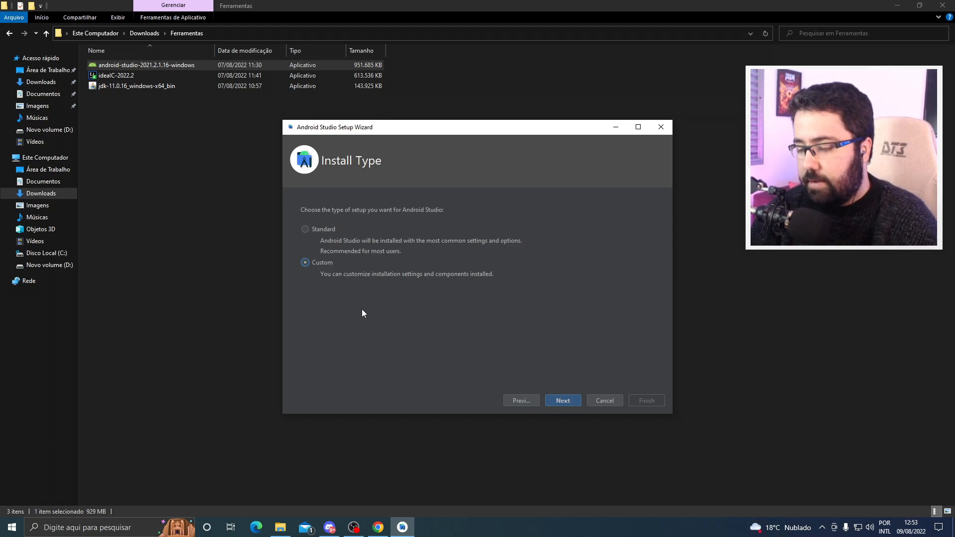
click(571, 402)
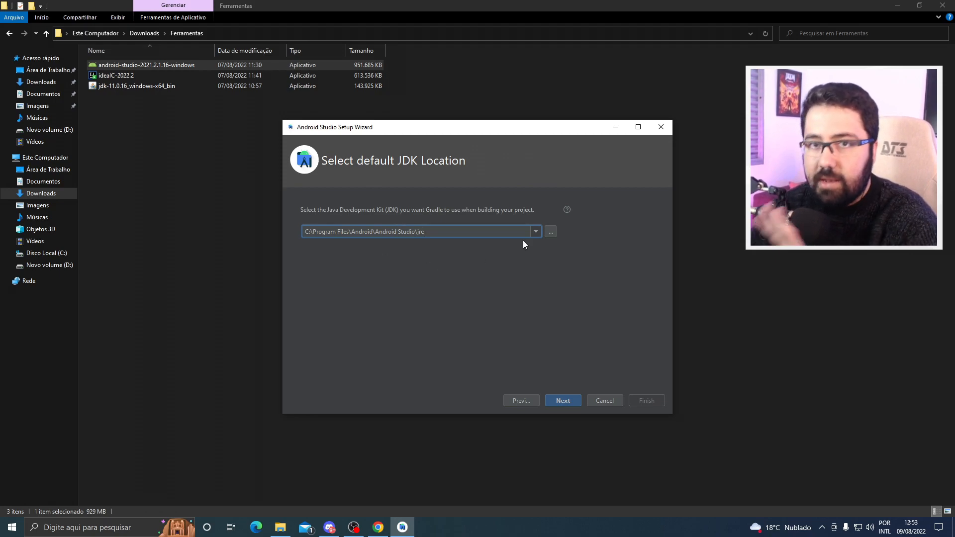
click(560, 402)
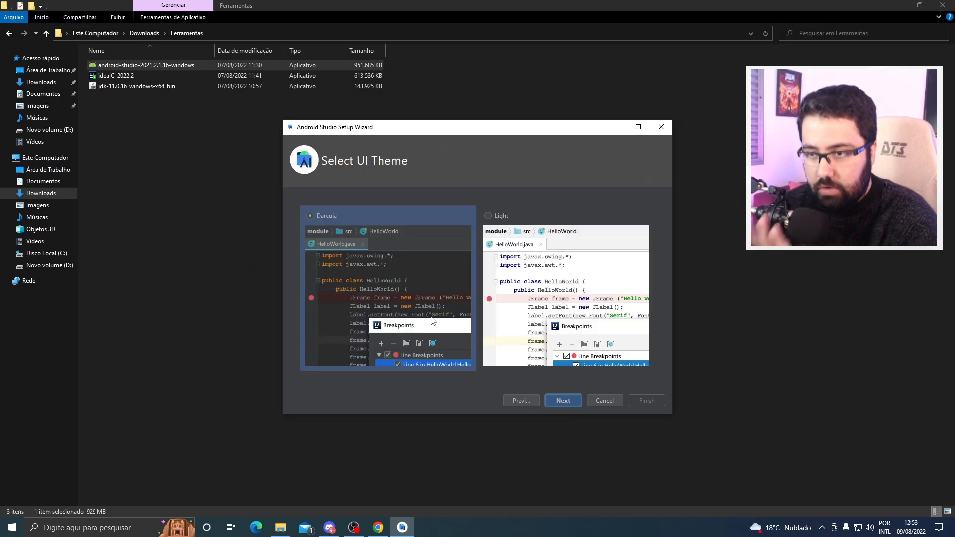
Compare the Light and Darcula UI themes, and continue with Darcula.
click(488, 217)
click(310, 217)
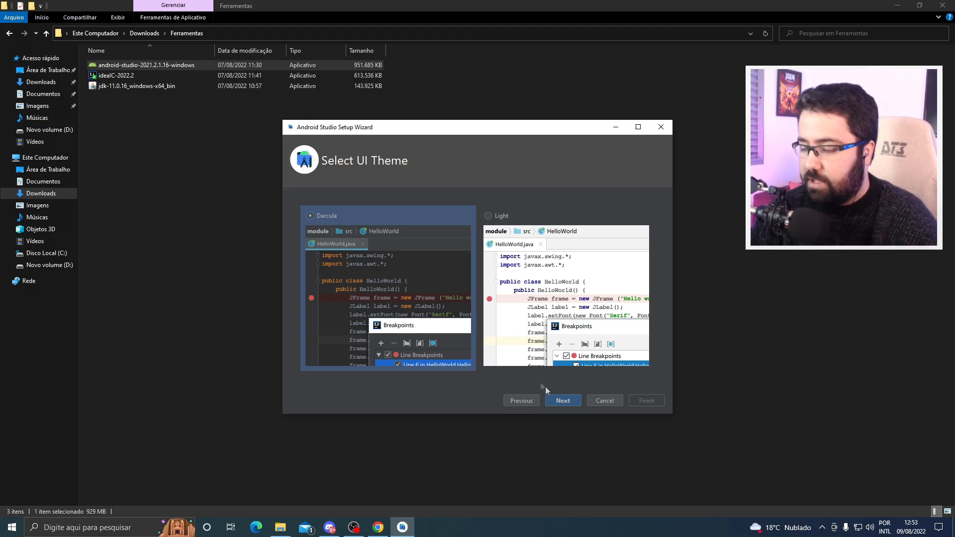
click(562, 401)
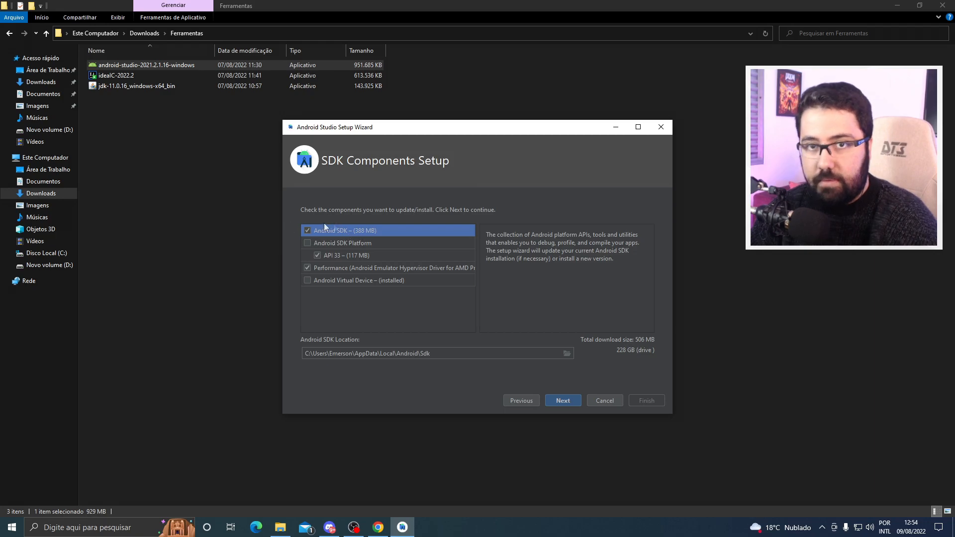
Examine the Android SDK component selection and the install path in the Android SDK Location field.
click(307, 231)
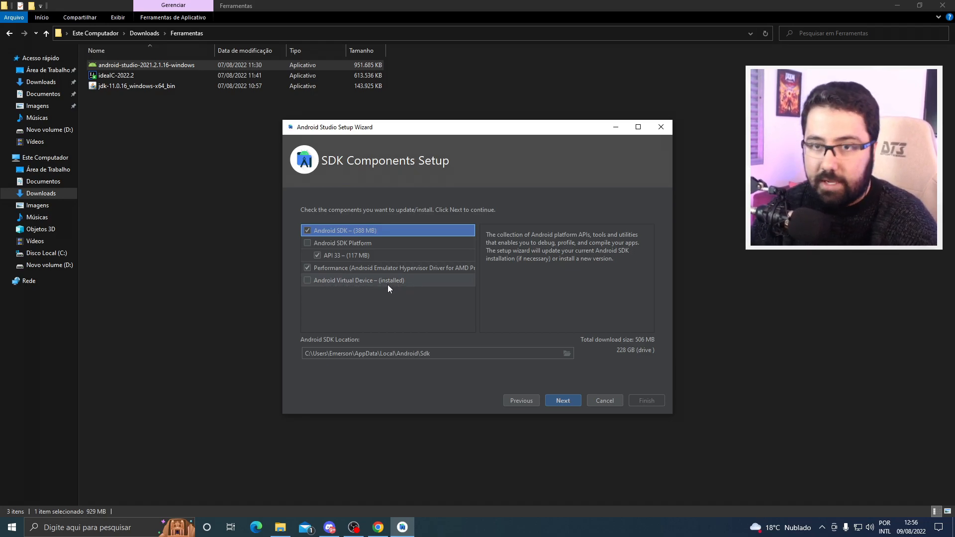
click(447, 354)
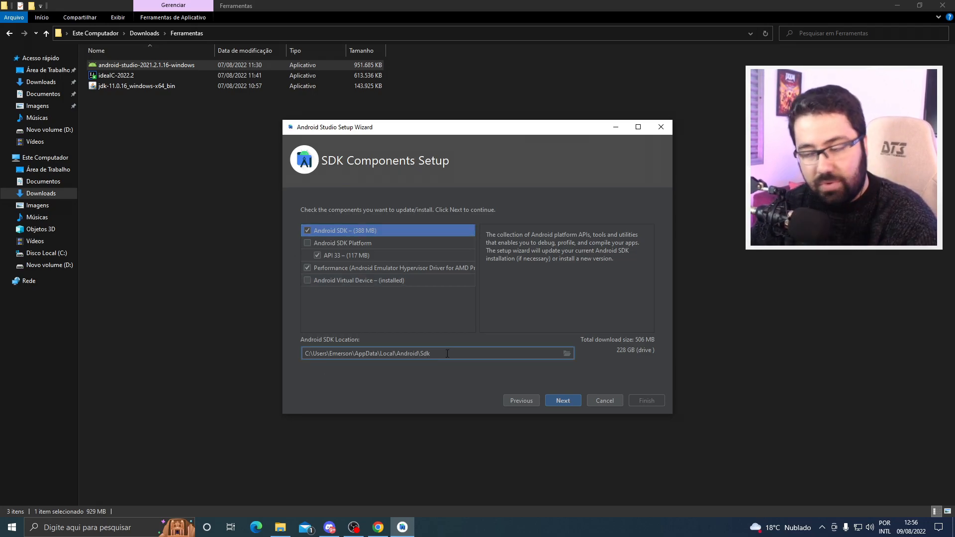
drag(448, 354, 306, 354)
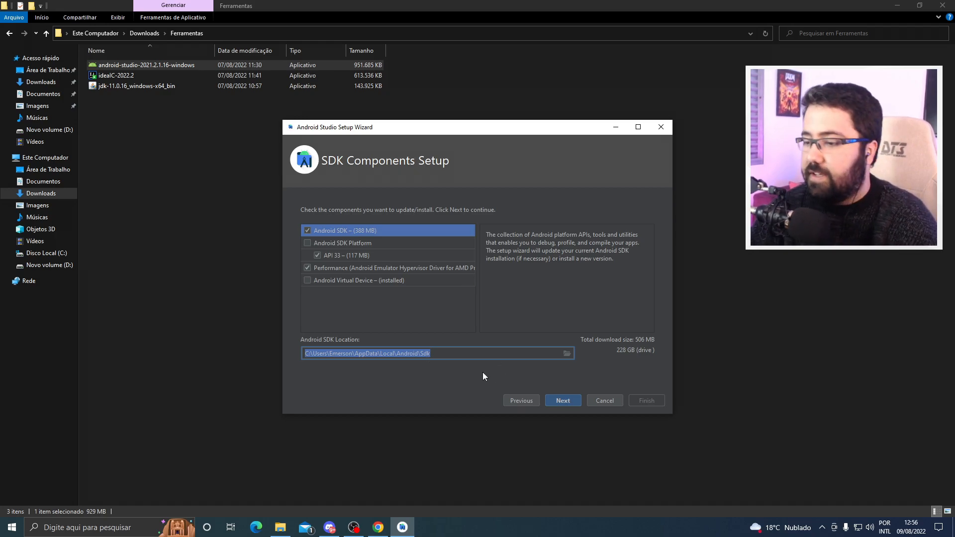
click(317, 353)
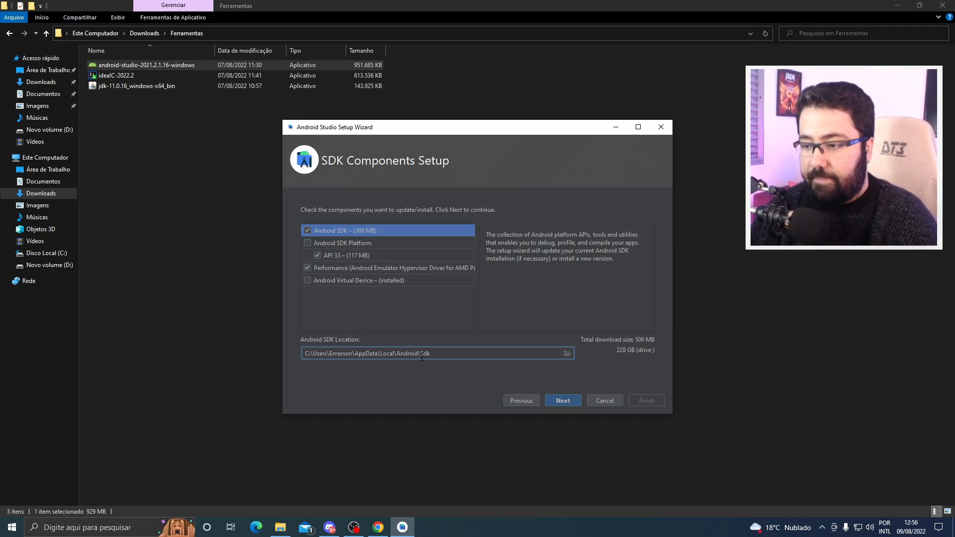
drag(432, 354, 303, 354)
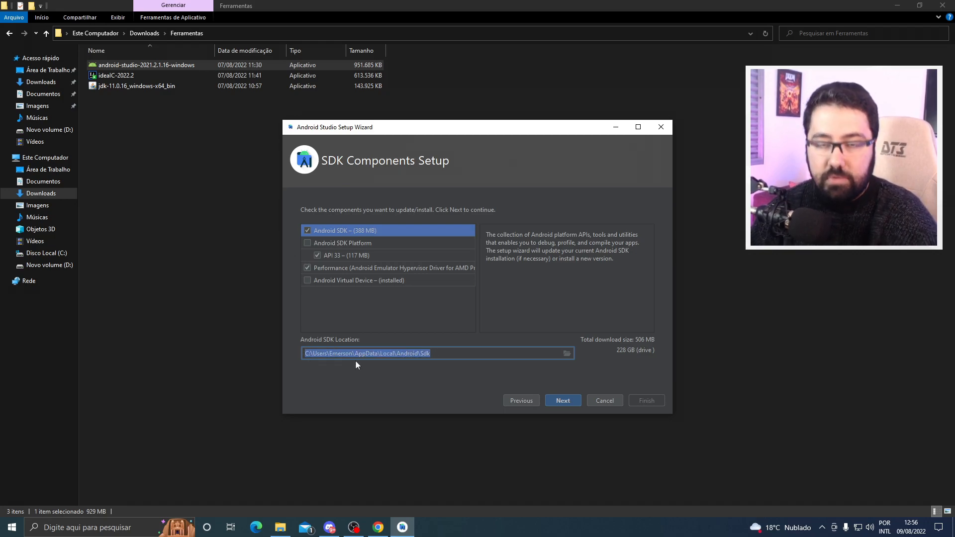
click(418, 358)
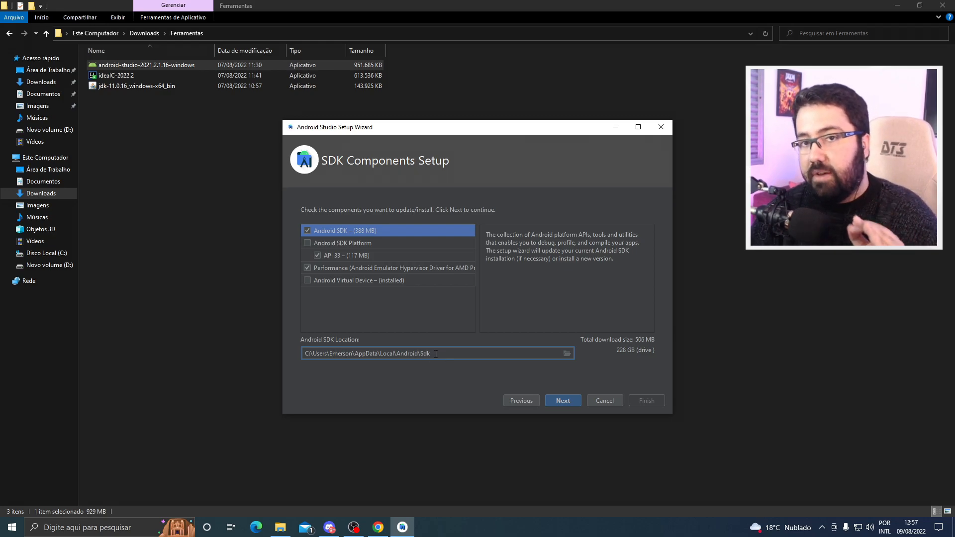
drag(436, 354, 294, 356)
click(364, 359)
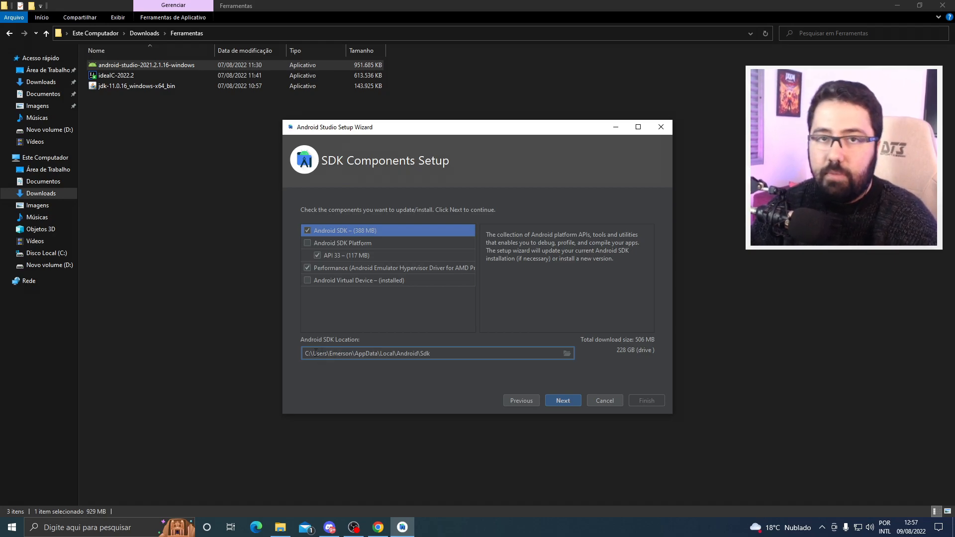
click(567, 353)
scroll(439, 254, up, 5)
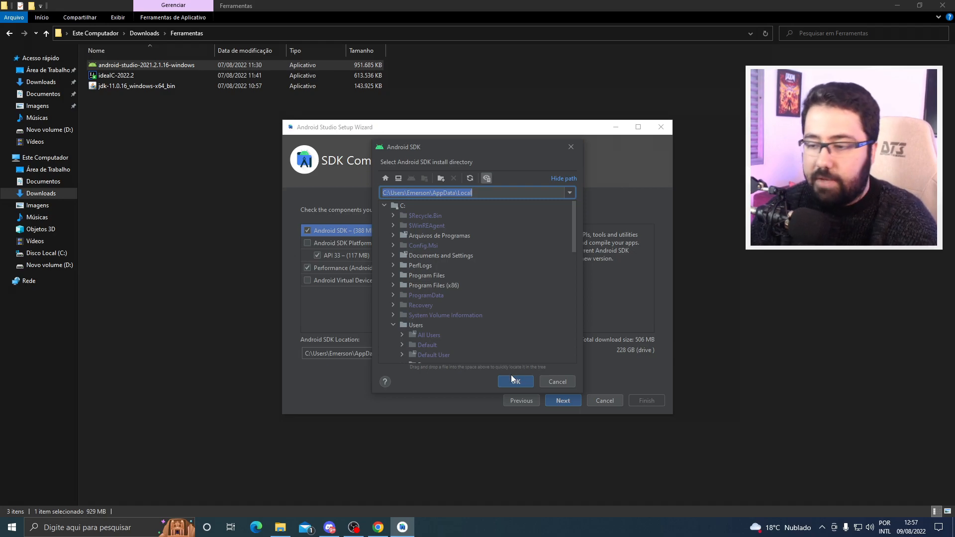
click(565, 379)
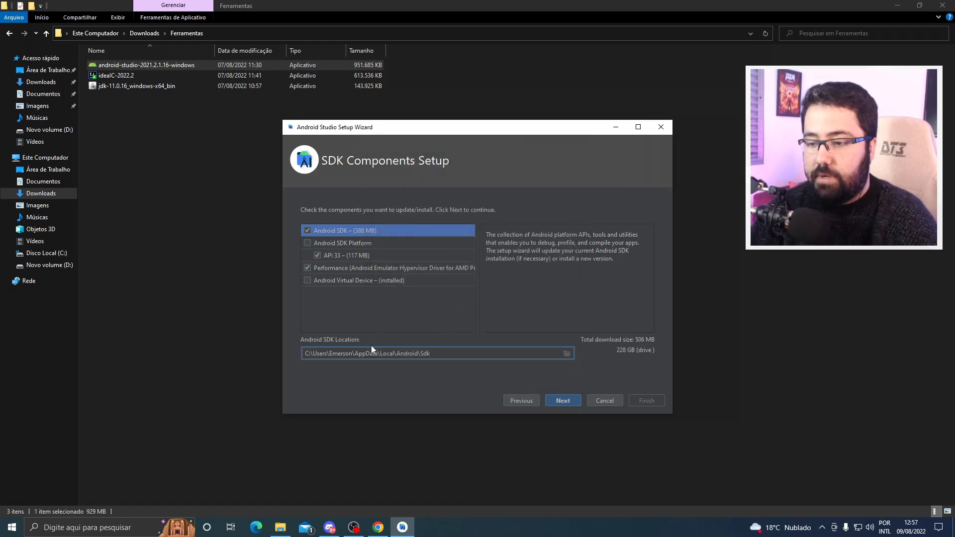
Keep the selected SDK components and default SDK location, and review the settings summary before continuing to the license agreement.
click(568, 401)
click(559, 400)
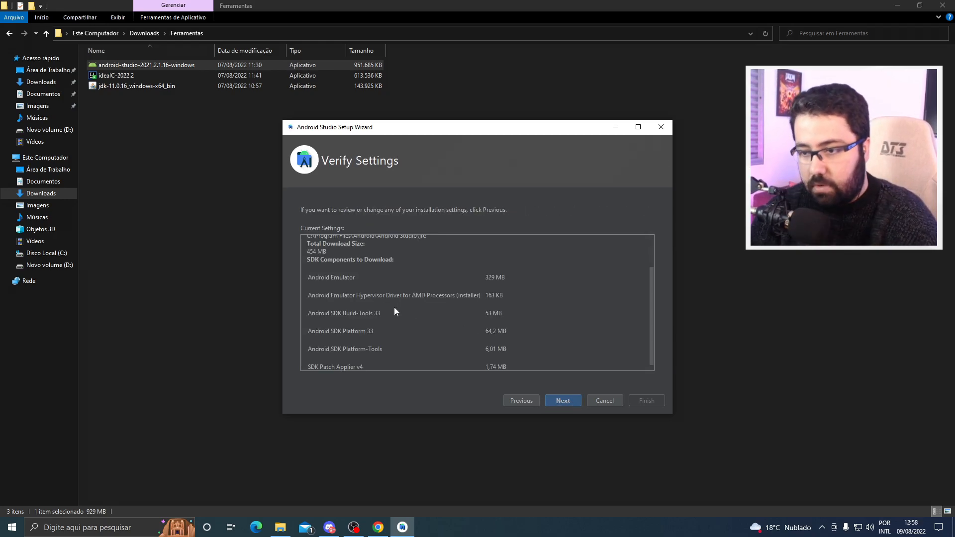
scroll(425, 297, up, 3)
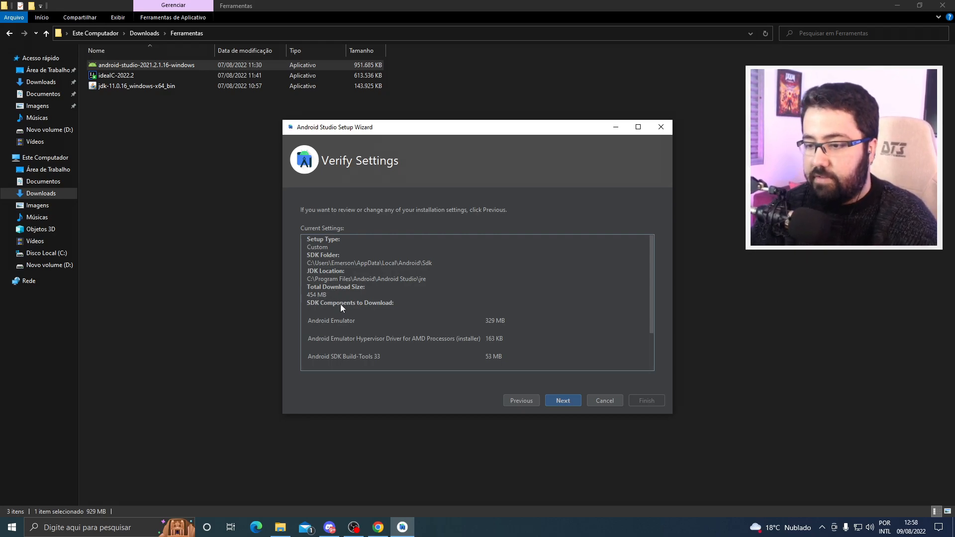
scroll(384, 310, down, 3)
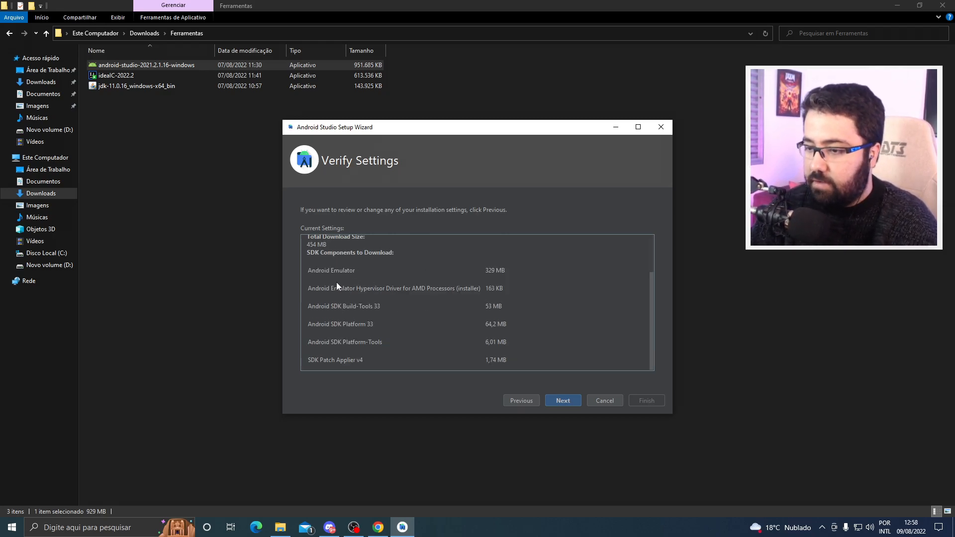
scroll(483, 315, up, 3)
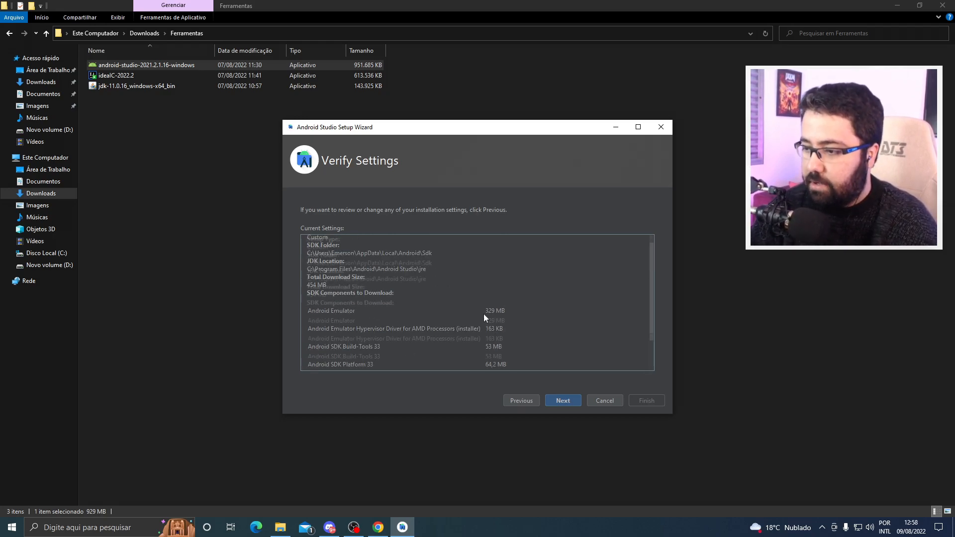
click(567, 401)
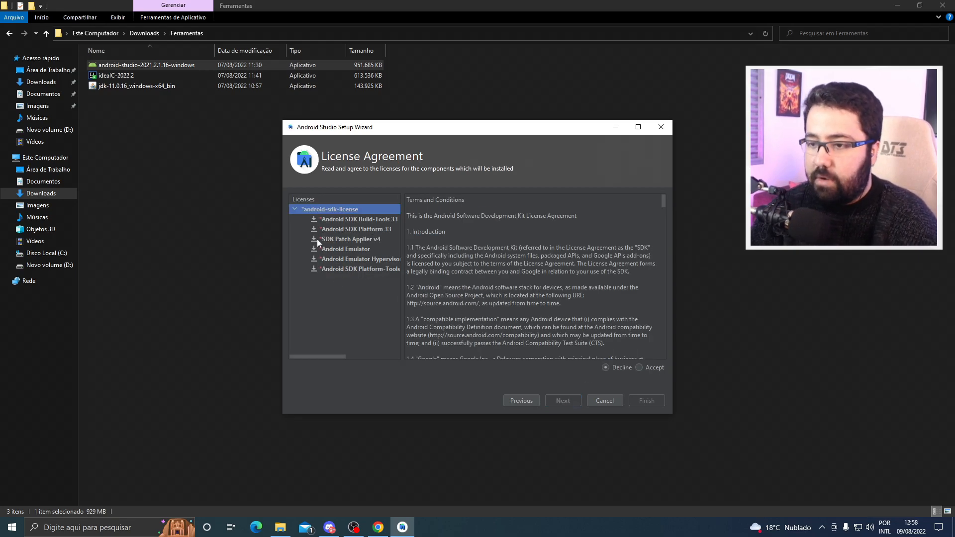
Accept the android-sdk-license and complete the SDK component installation to finish the setup wizard.
click(639, 367)
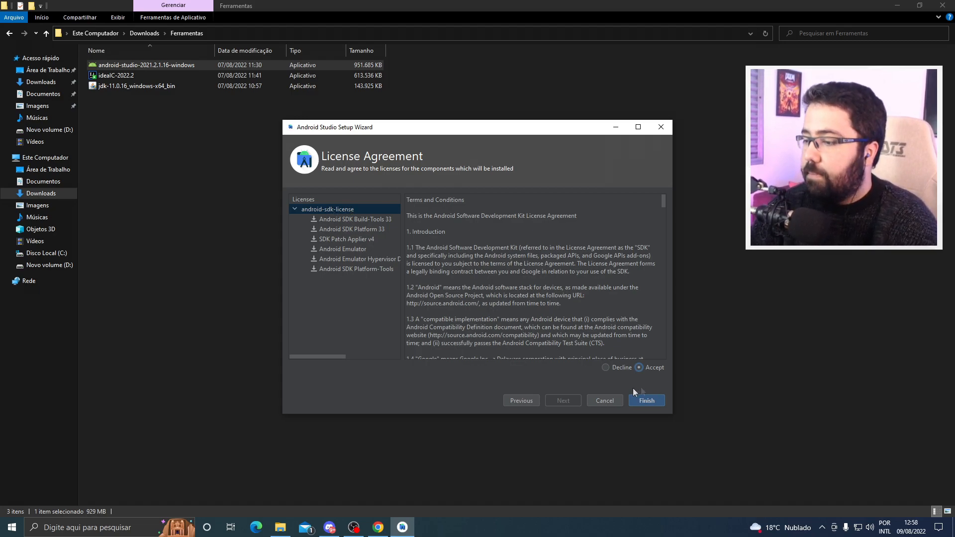
click(645, 404)
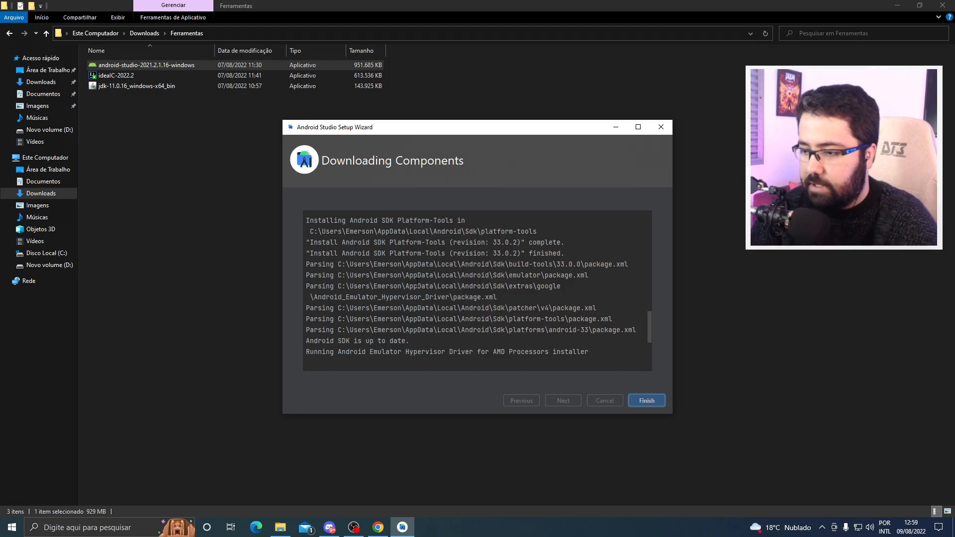
scroll(440, 305, up, 15)
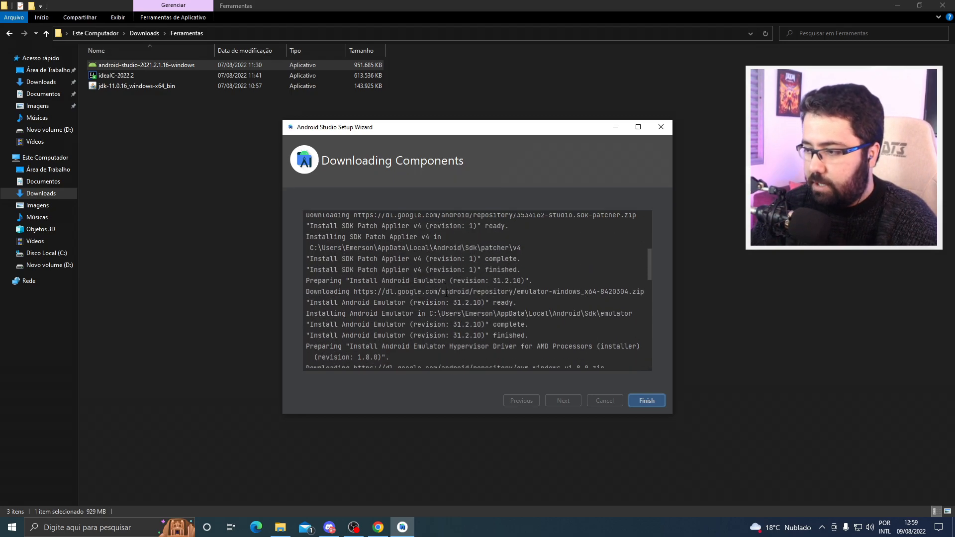
scroll(442, 295, down, 15)
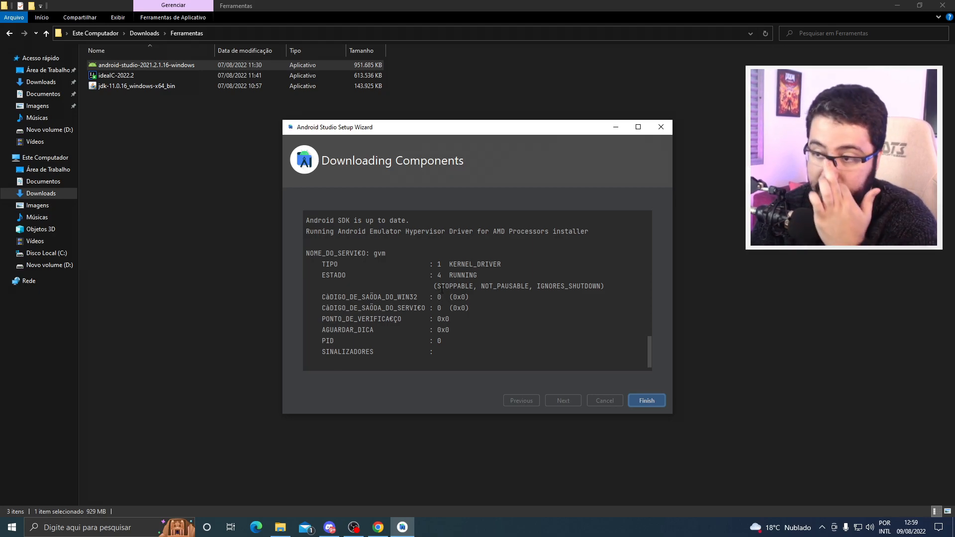
click(641, 401)
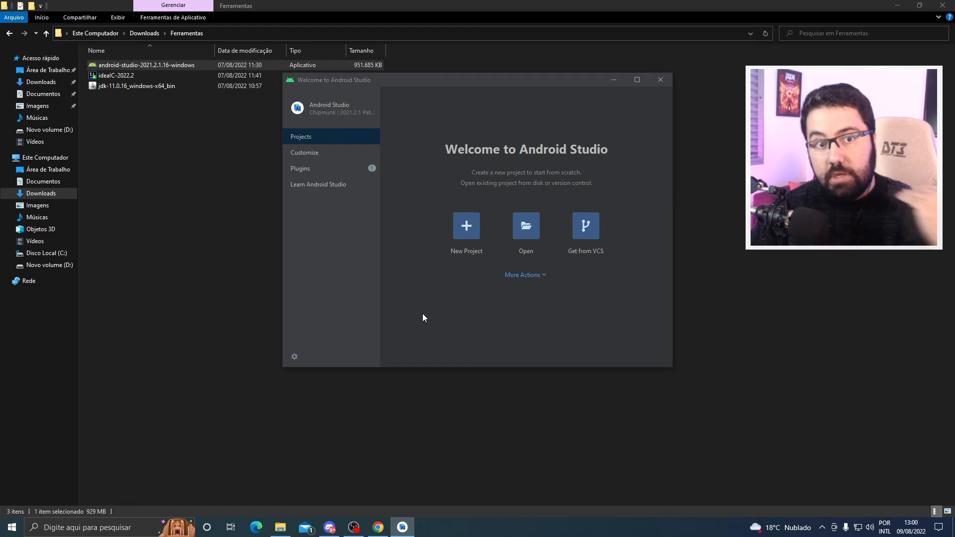
Maximize the welcome window and start a new project from the Phone and Tablet template Empty Activity.
click(639, 80)
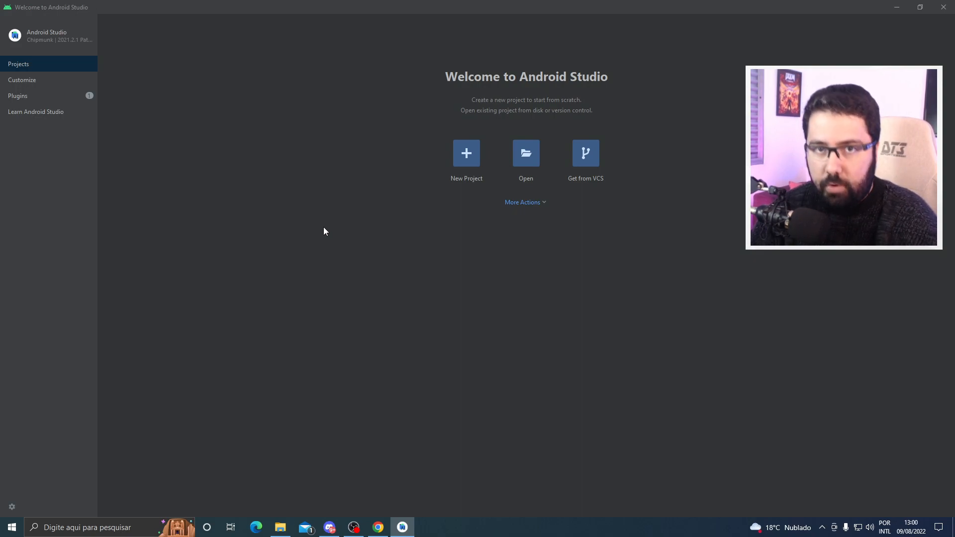
click(466, 155)
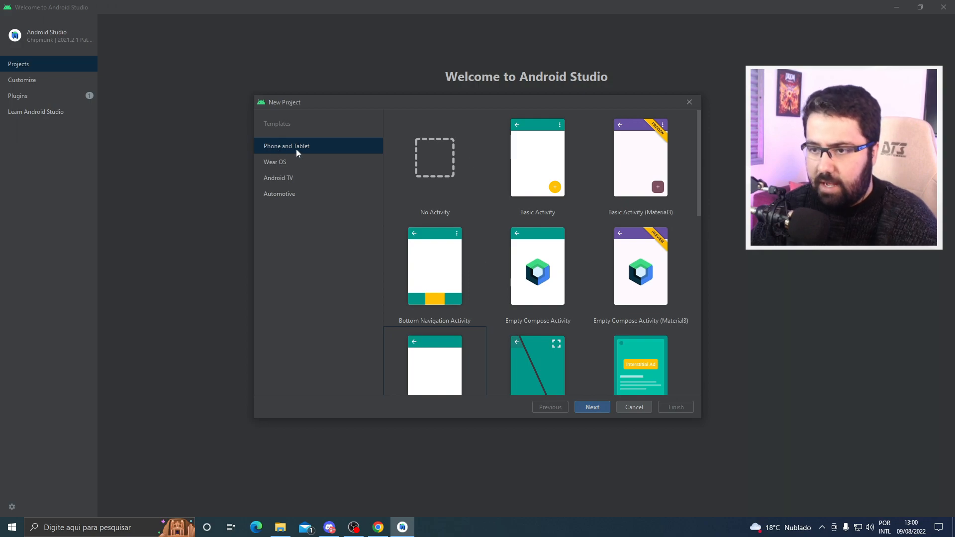
click(297, 148)
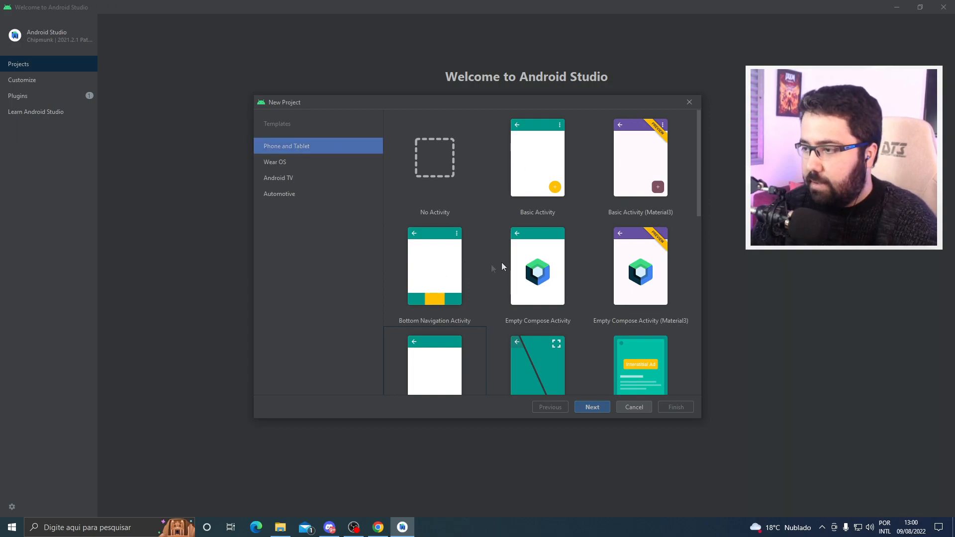
scroll(503, 266, down, 3)
click(446, 305)
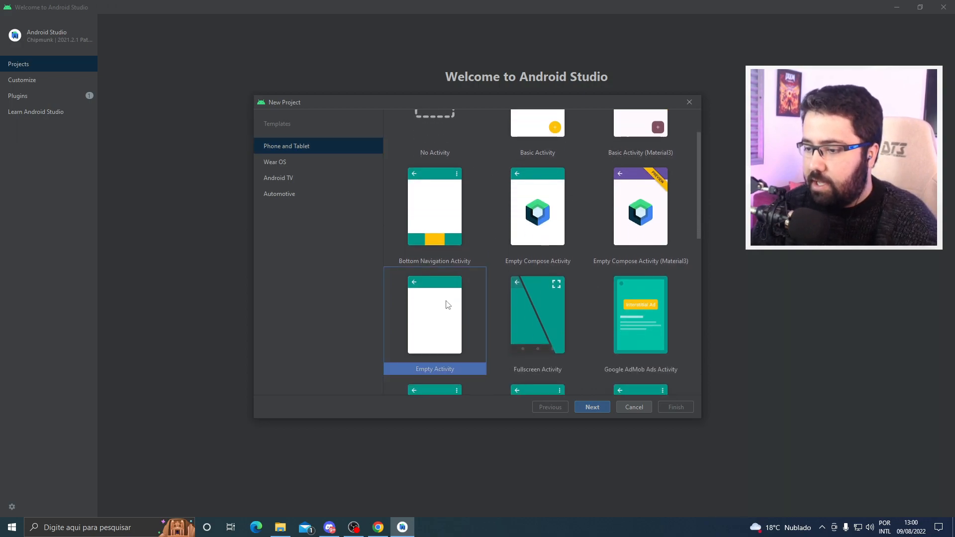
click(592, 408)
Name the project My Application Test, set its language to Java, and create it with the required SDK platform installed.
text(Test)
click(398, 236)
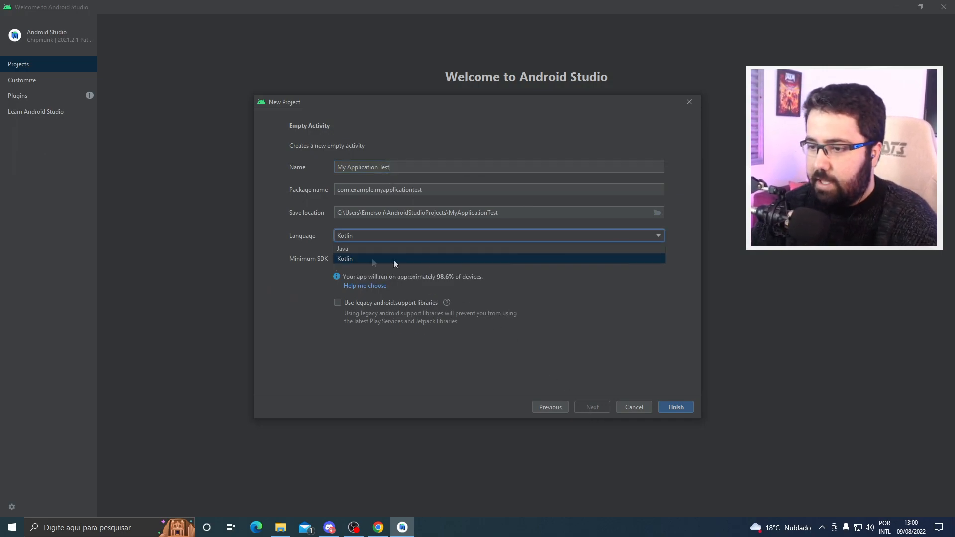
click(350, 249)
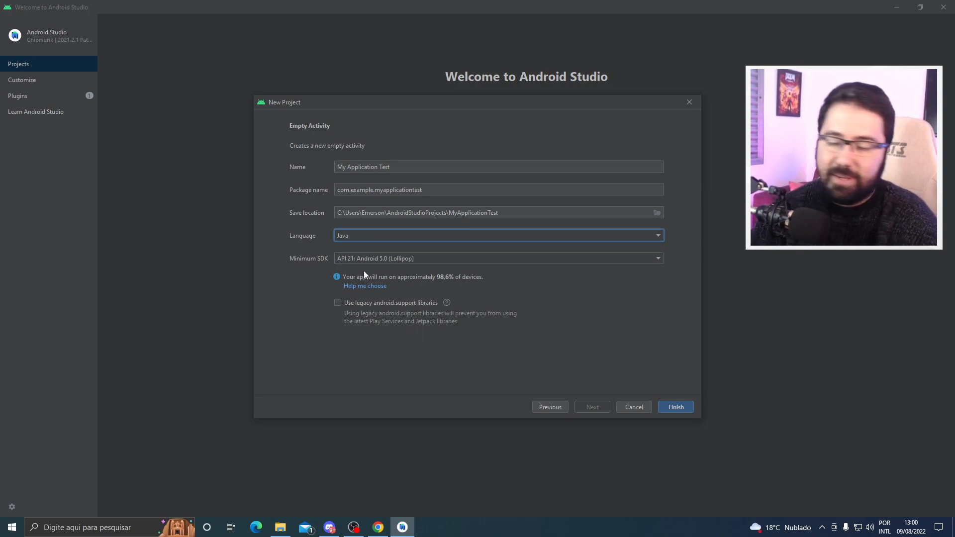
click(668, 409)
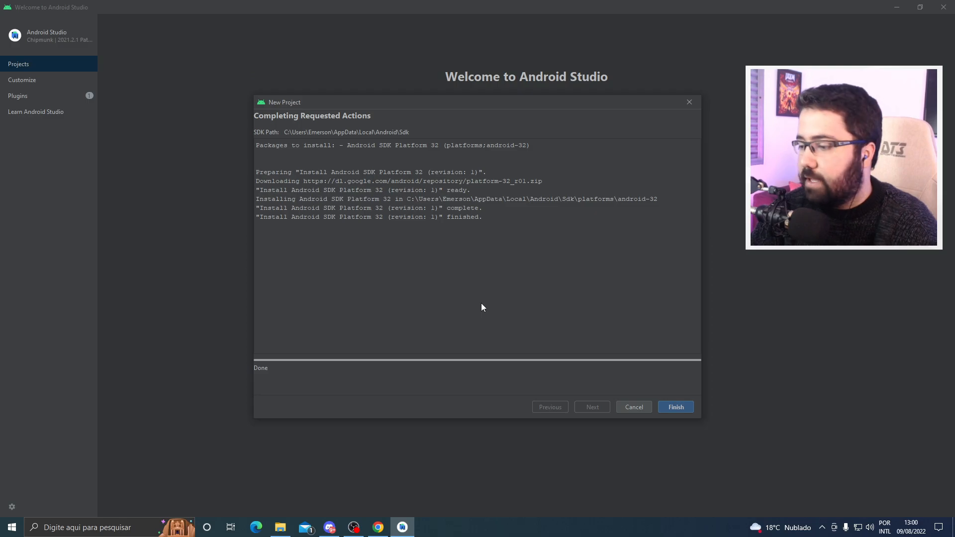
click(675, 407)
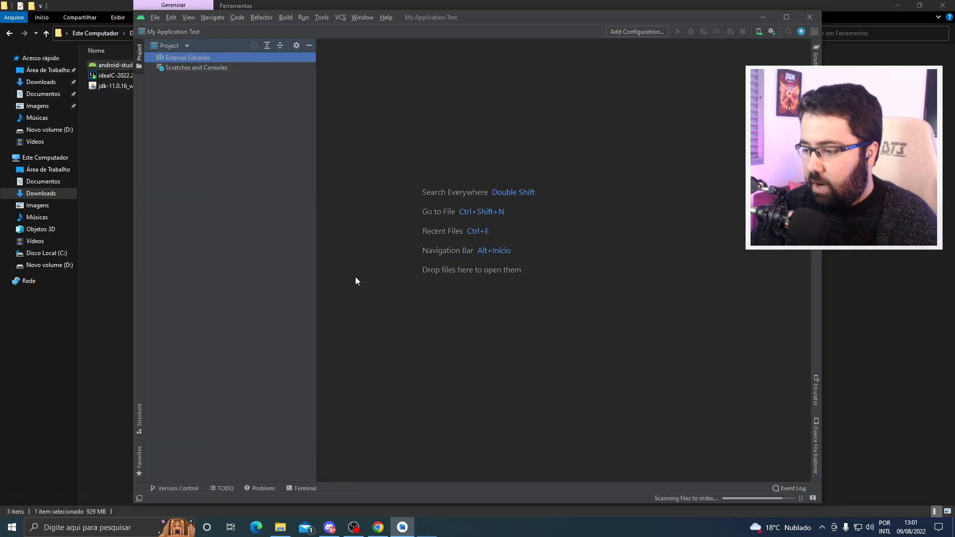